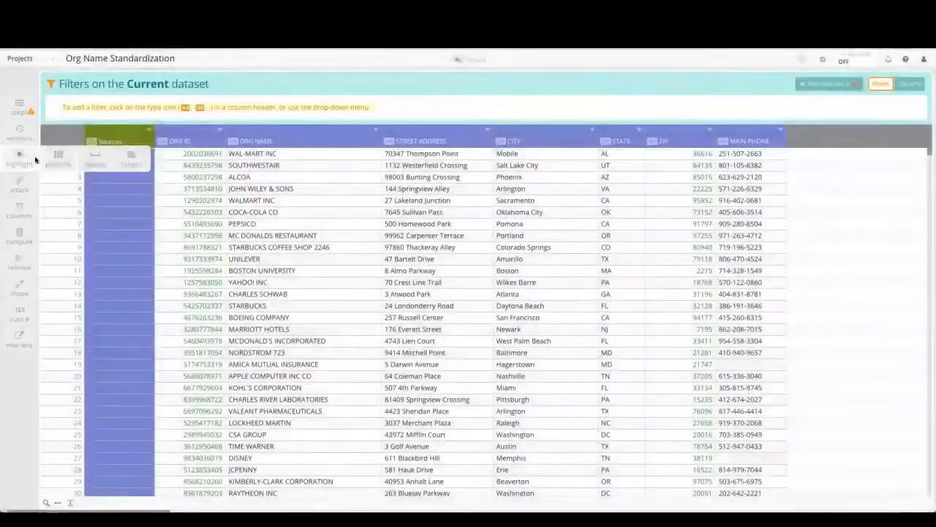
Highlight spaces in the dataset and add a values filter for the ORG NAME column
left_click(94, 159)
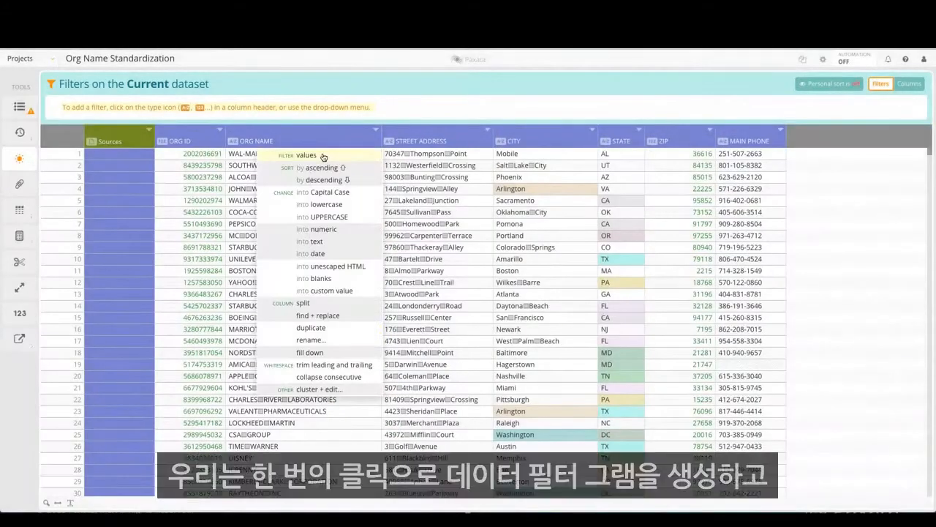
left_click(323, 156)
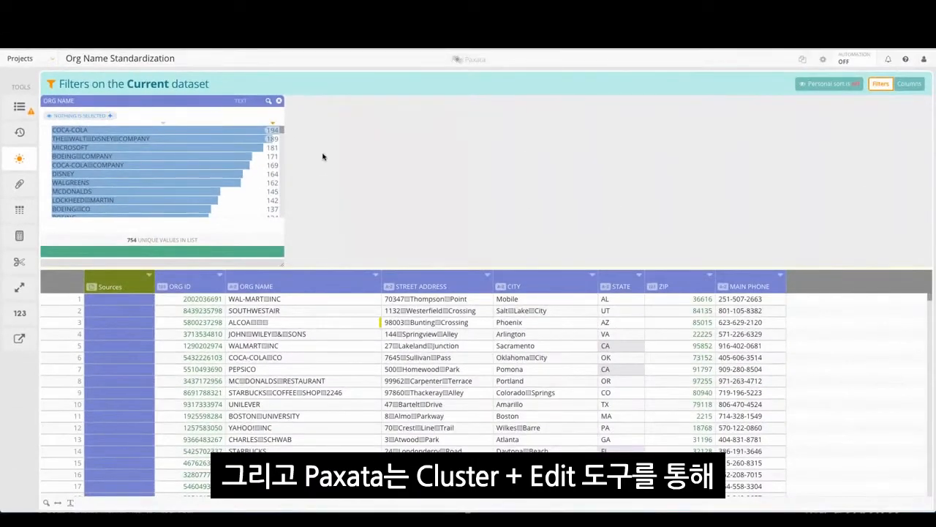
Run Cluster + Edit on ORG NAME using metaphone with Most Frequent Value and look through the suggested clusters
left_click(376, 275)
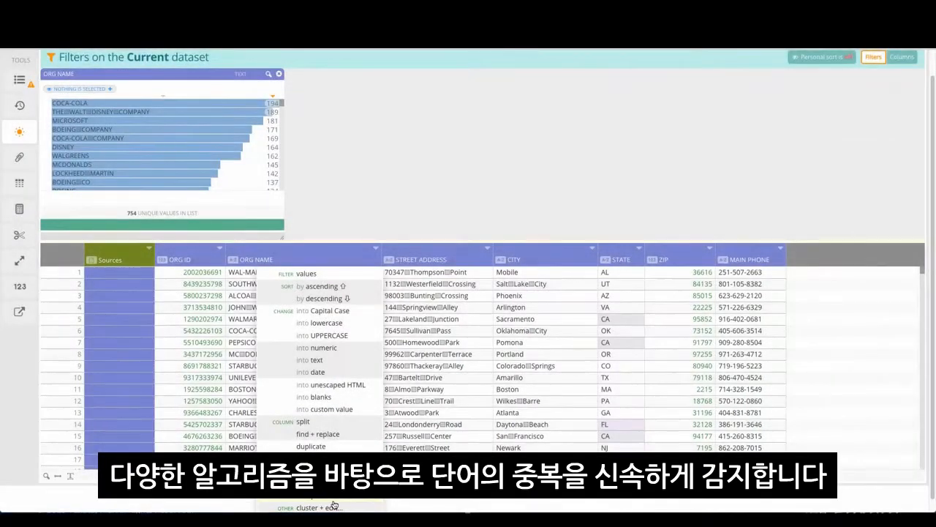
left_click(333, 506)
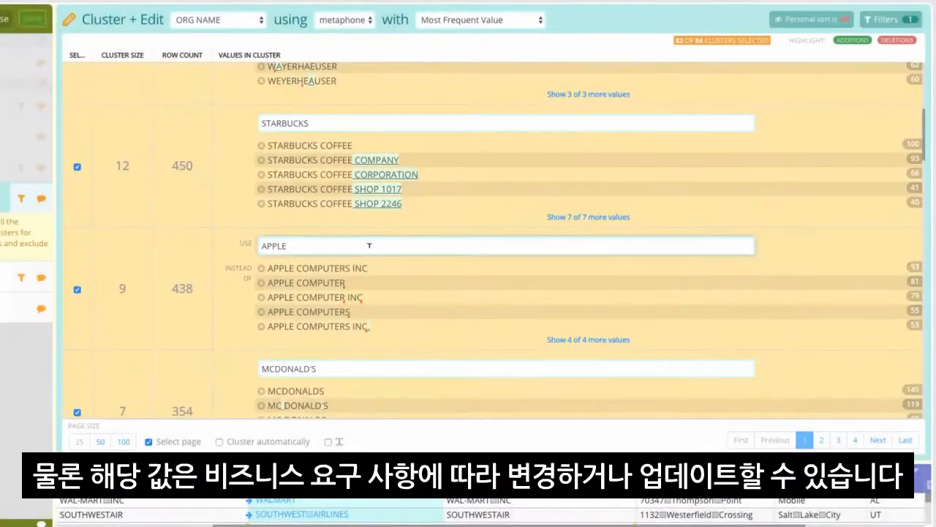
scroll(578, 224, "down", 15)
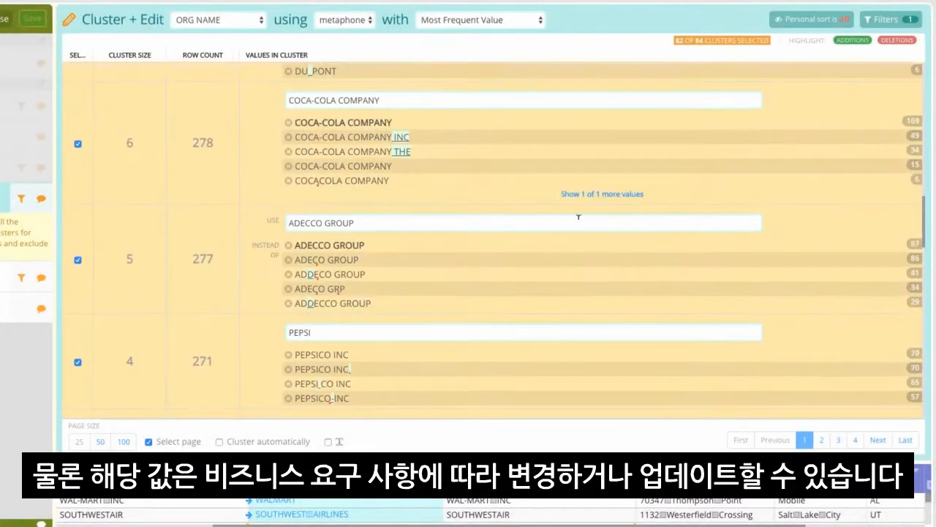
scroll(578, 225, "down", 2)
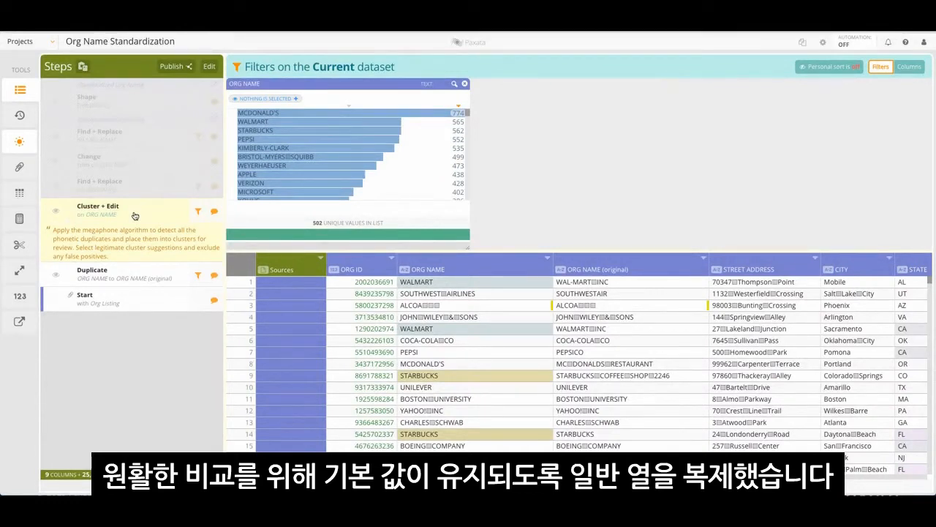
Go to the Cluster + Edit step and examine the ORG NAME filter values for remaining inconsistencies
left_click(135, 216)
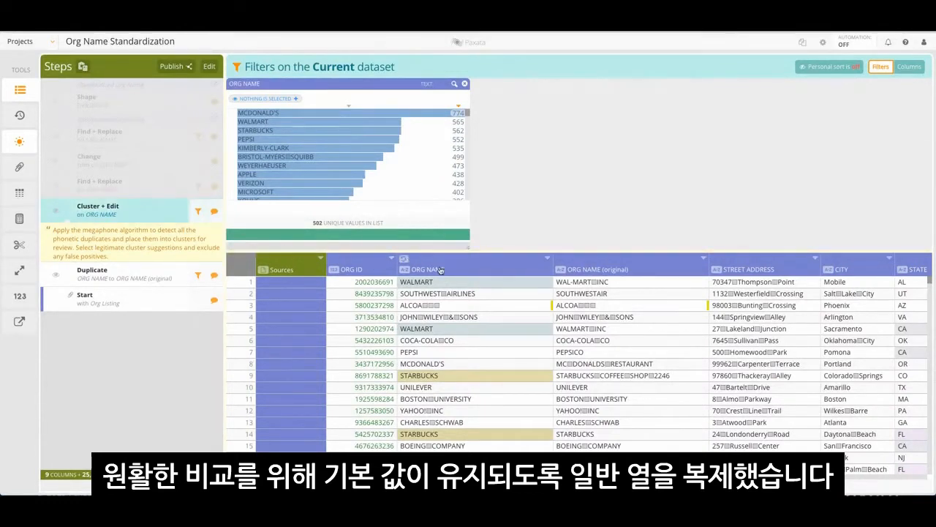
scroll(438, 143, "down", 1)
scroll(431, 146, "down", 1)
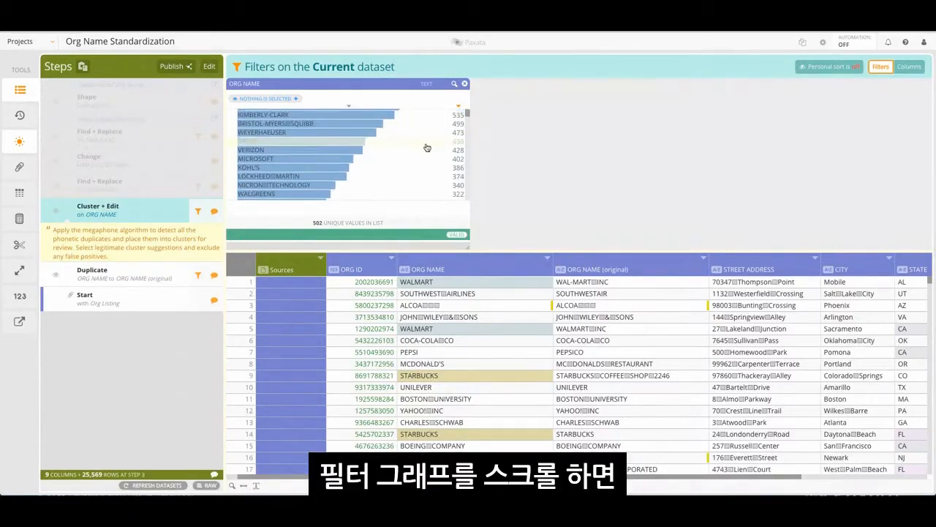
scroll(416, 142, "down", 1)
scroll(388, 150, "down", 8)
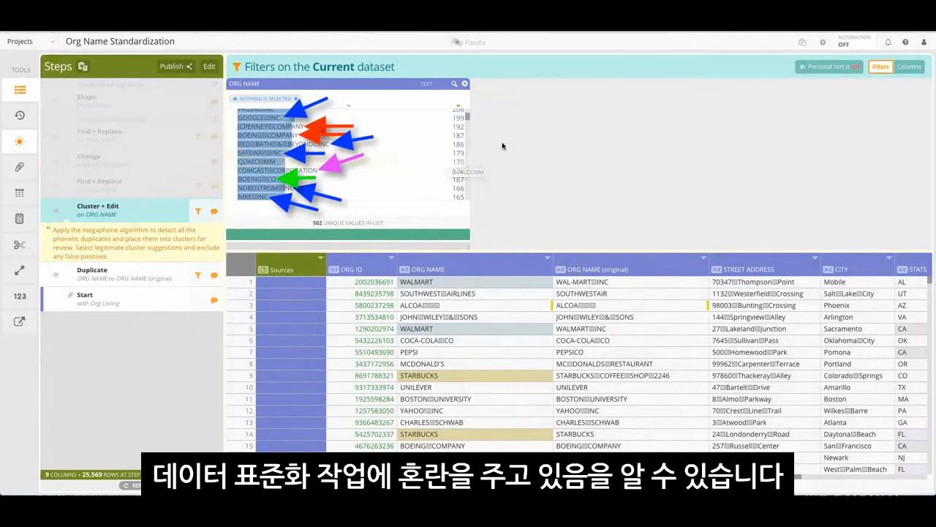
Review the suffix-stripping Find + Replace and trim steps, sorting the ORG NAME filter values alphabetically to check the remaining name variants
left_click(121, 183)
left_click(198, 66)
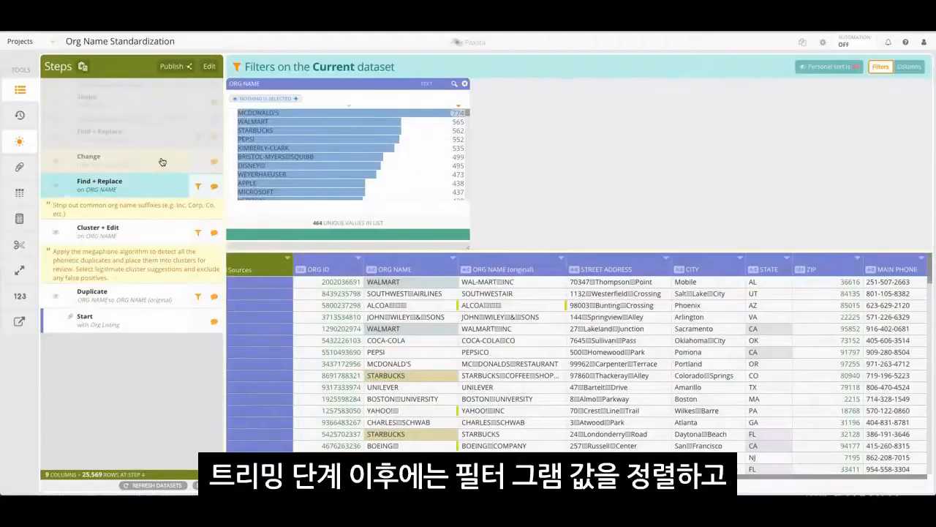
left_click(162, 161)
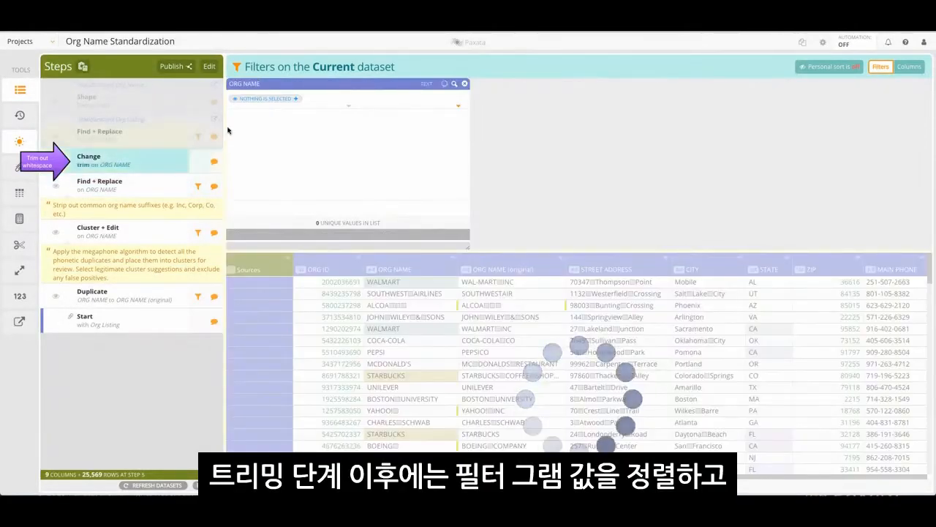
left_click(349, 108)
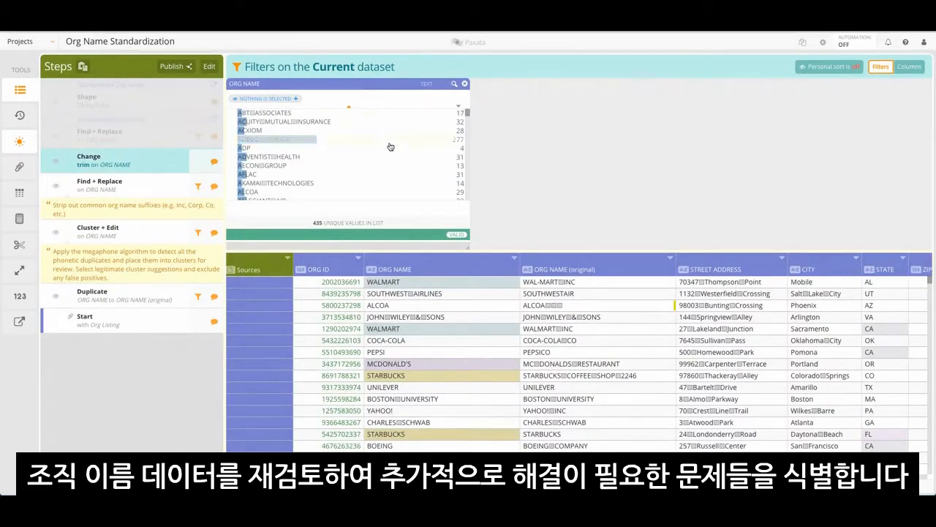
scroll(327, 133, "down", 10)
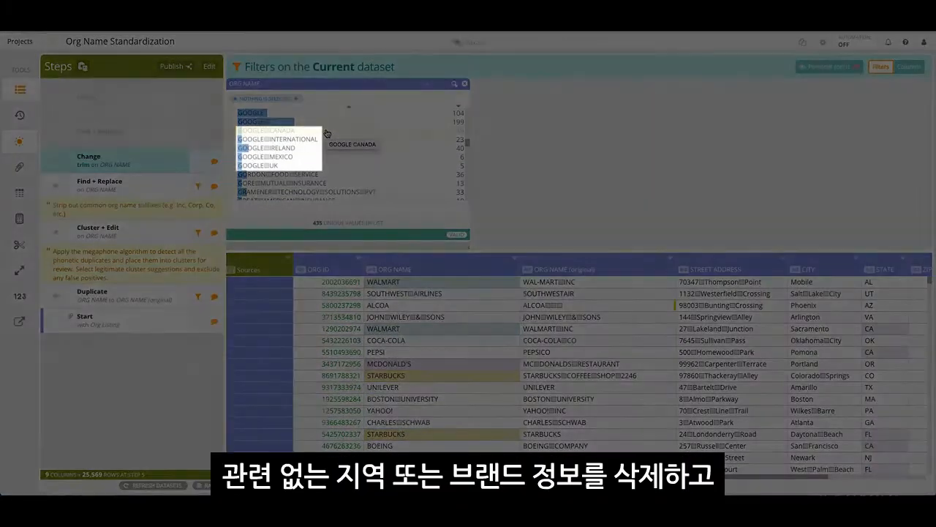
scroll(326, 128, "down", 10)
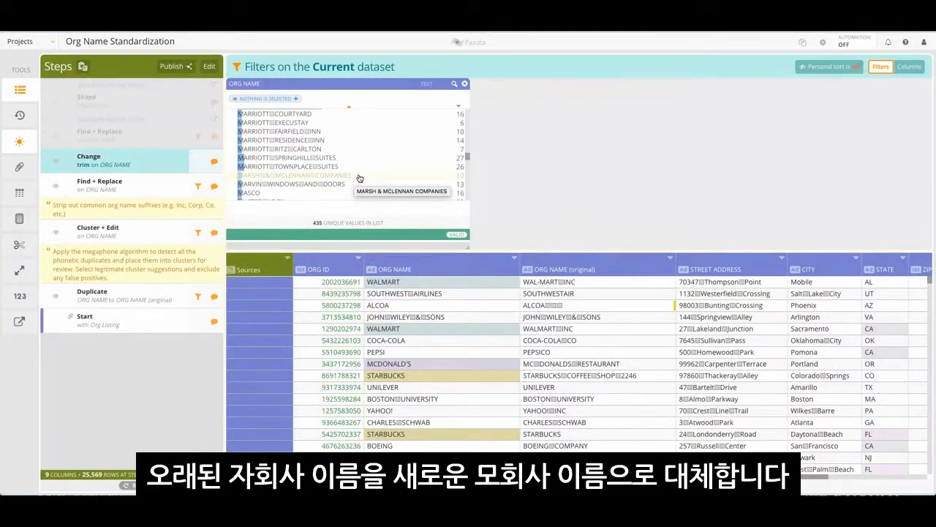
scroll(360, 177, "down", 5)
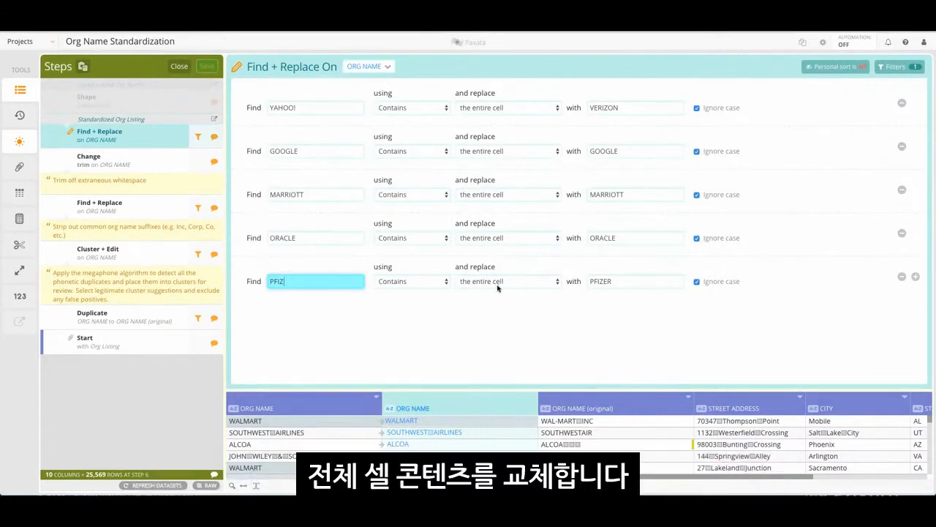
Set the PFIZER Find + Replace rule to replace the entire cell and publish the Standardized Org Listing AnswerSet
left_click(499, 285)
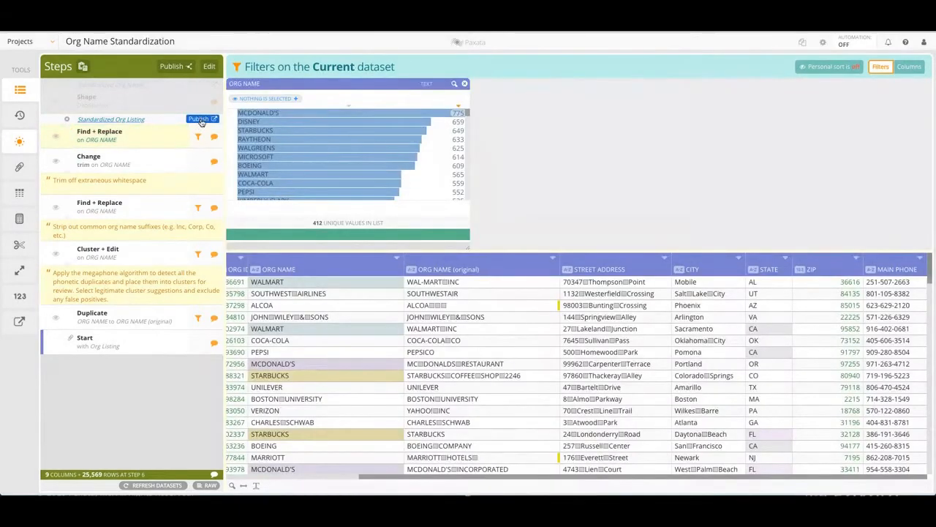
left_click(202, 119)
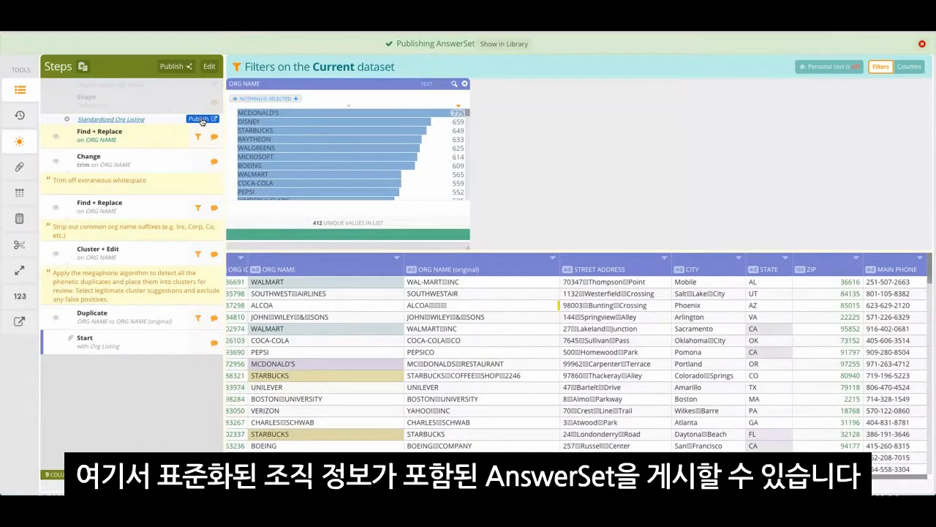
Remove the ORG NAME filter and open the Shape Deduplicate step for editing
left_click(150, 104)
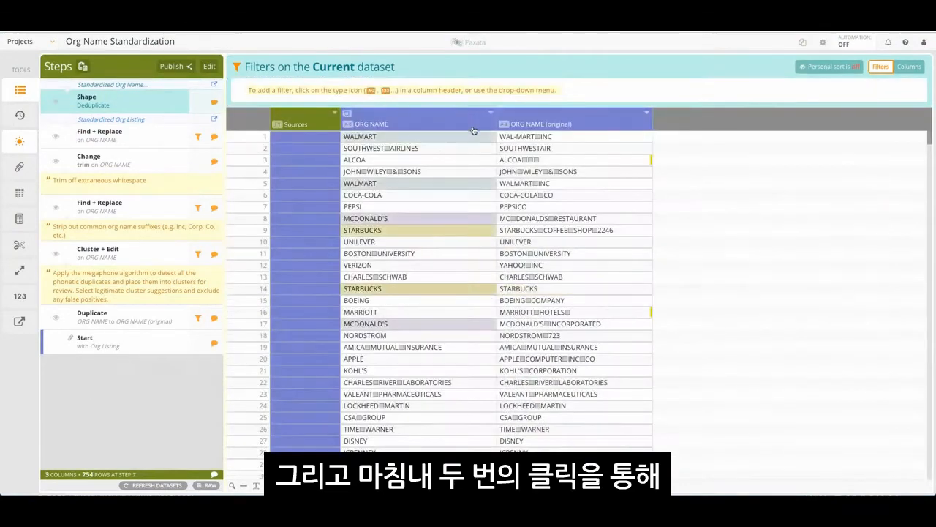
left_click(465, 85)
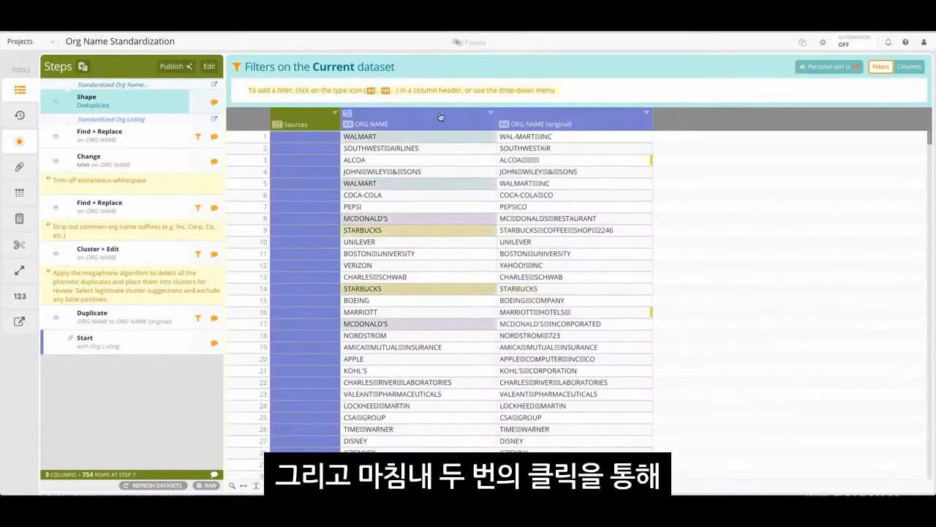
left_click(209, 65)
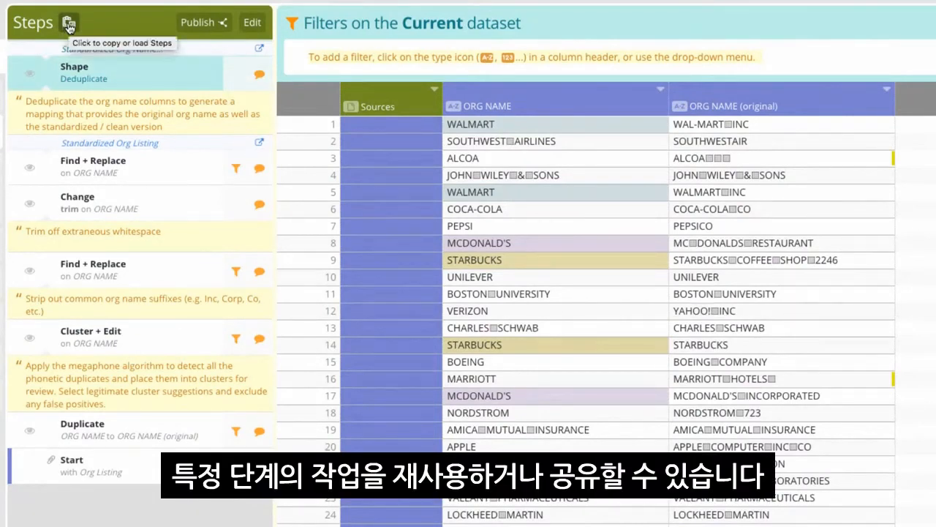
Copy the Duplicate, Cluster + Edit, Change trim and both Find + Replace steps to the clipboard for reuse
left_click(69, 26)
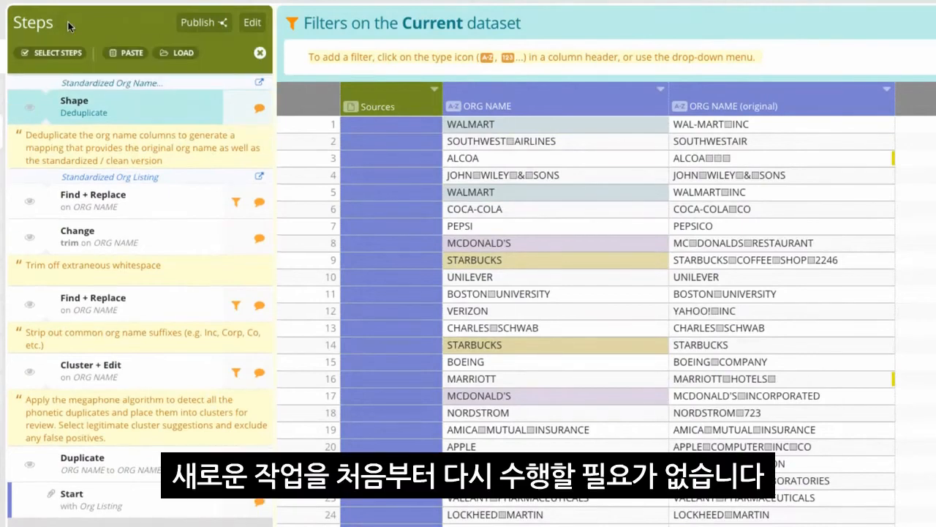
left_click(47, 52)
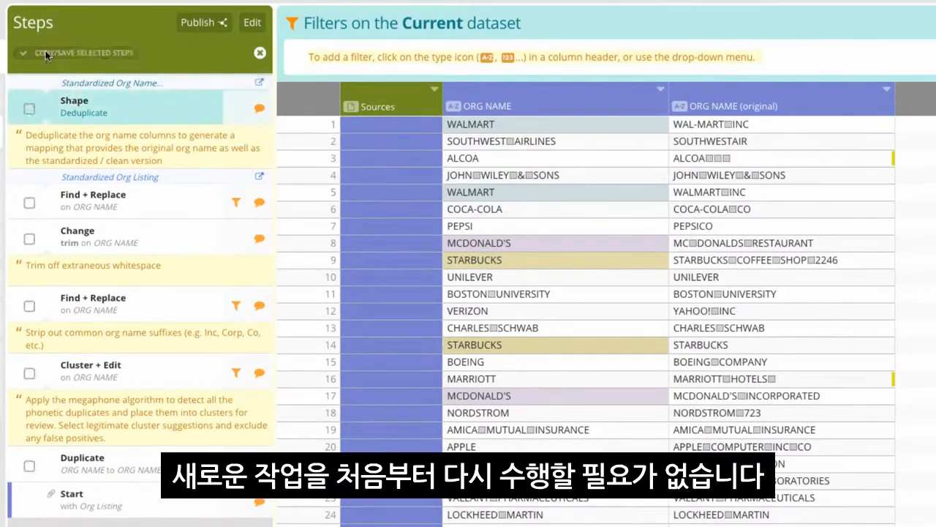
left_click(29, 465)
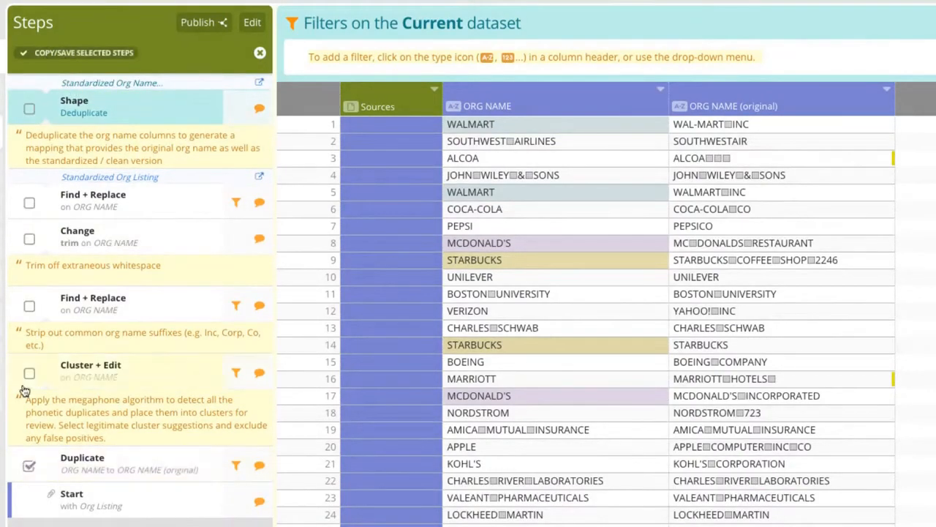
left_click(29, 373)
left_click(29, 306)
left_click(29, 240)
left_click(30, 203)
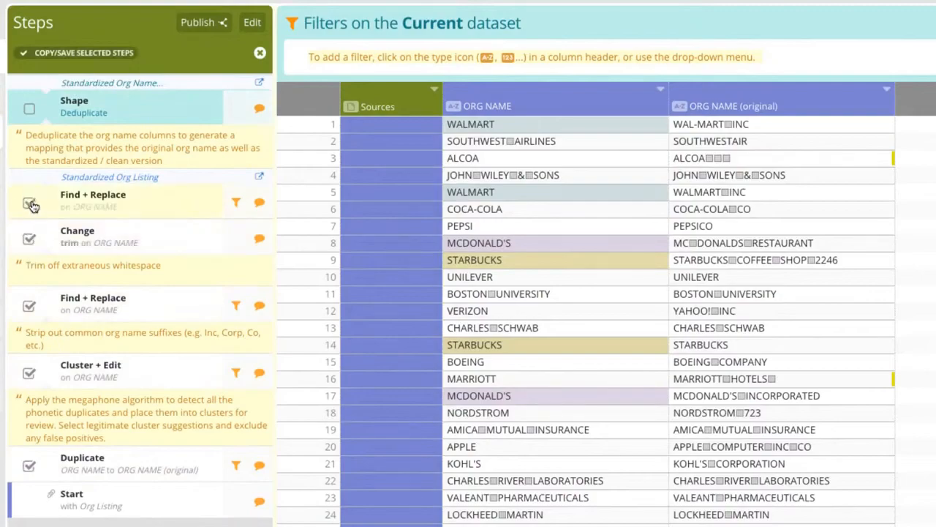
left_click(46, 58)
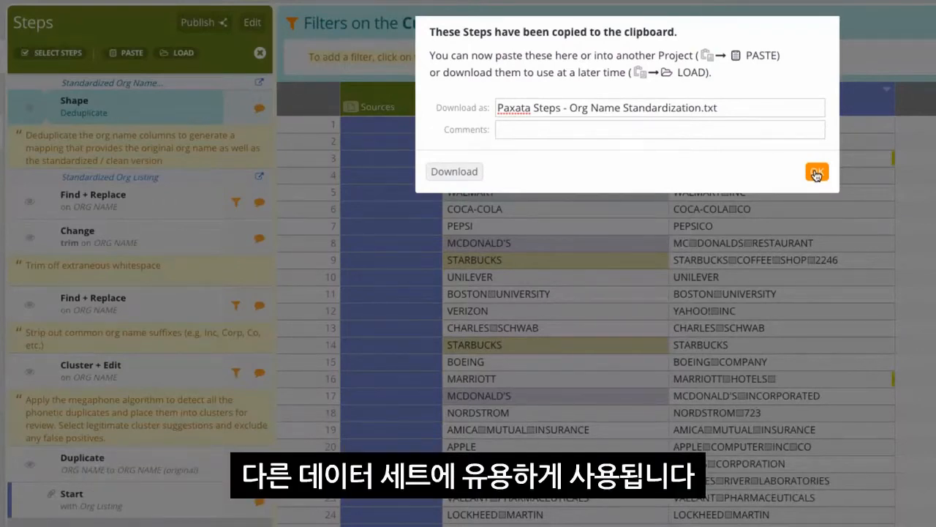
left_click(816, 172)
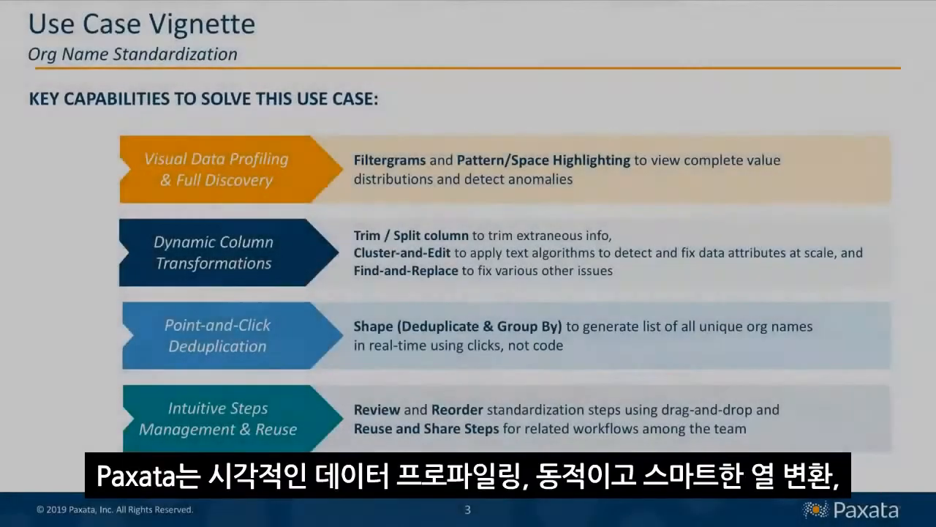